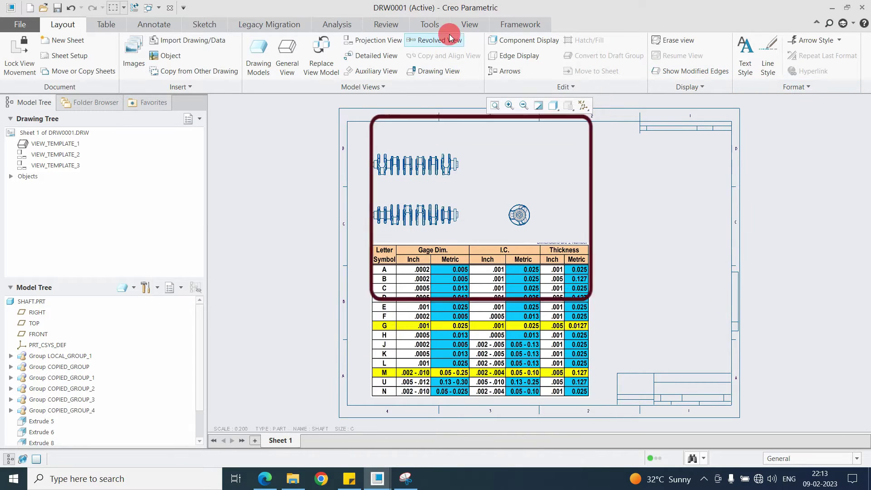
# Delete the existing tolerance table image from the drawing sheet
pyautogui.click(483, 304)
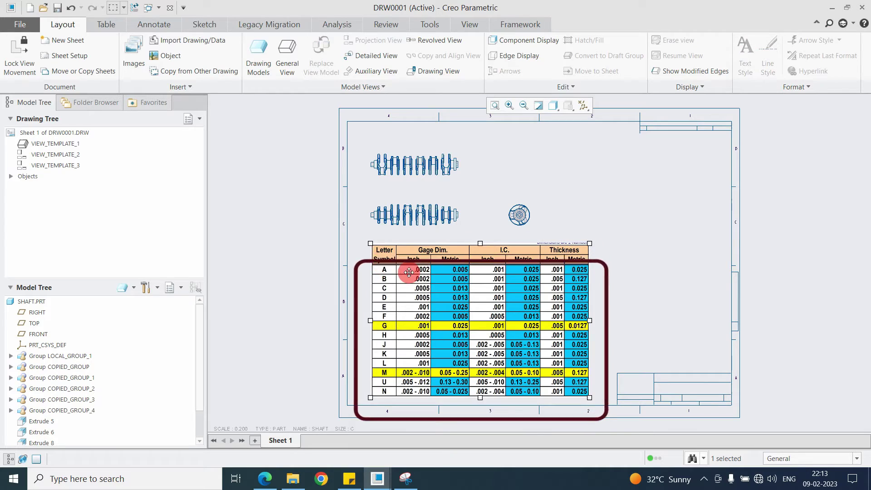
pyautogui.moveTo(416, 276); pyautogui.dragTo(410, 268)
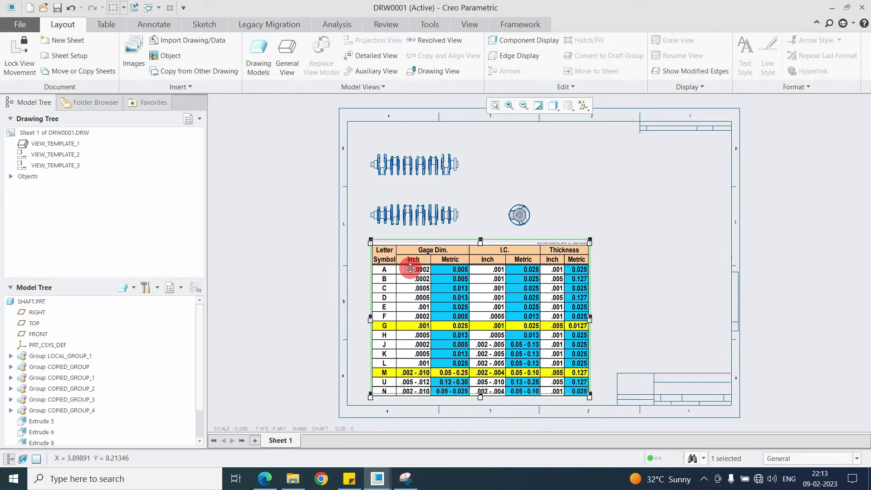
pyautogui.click(646, 253)
pyautogui.click(477, 284)
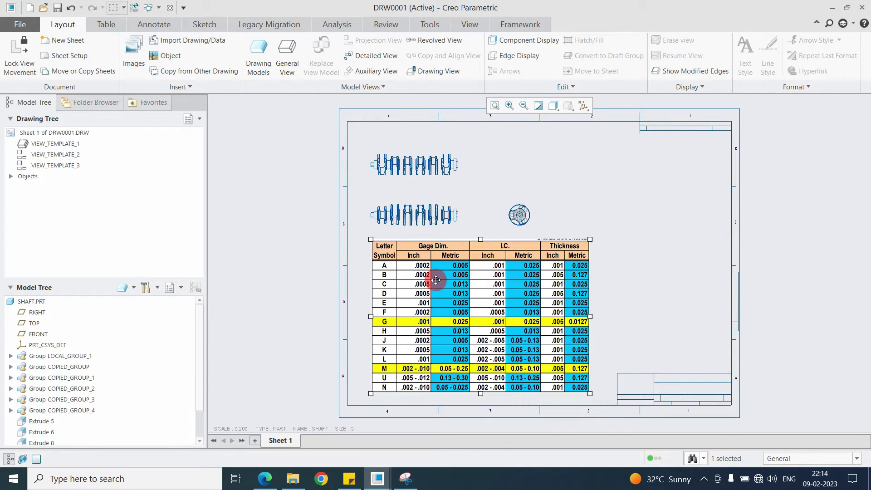
pyautogui.press('Delete')
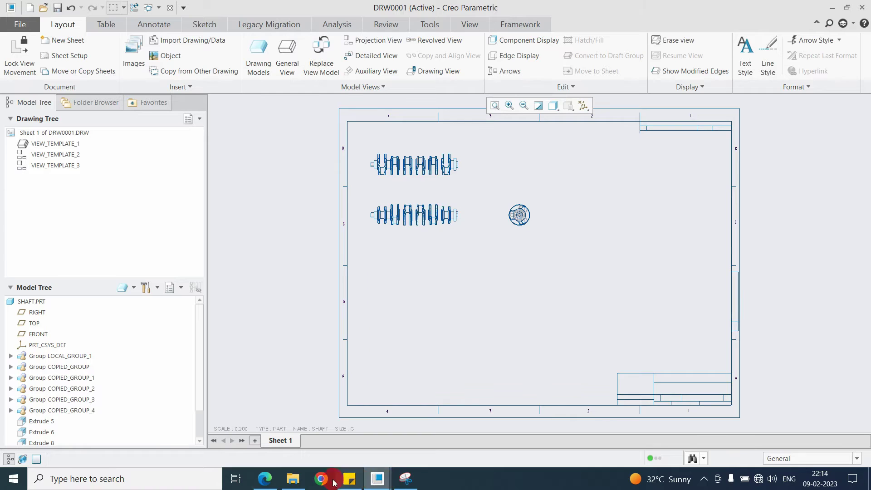
# Switch to the PDF in Edge and capture its full letter symbol tolerance table with the Snipping Tool
pyautogui.click(265, 478)
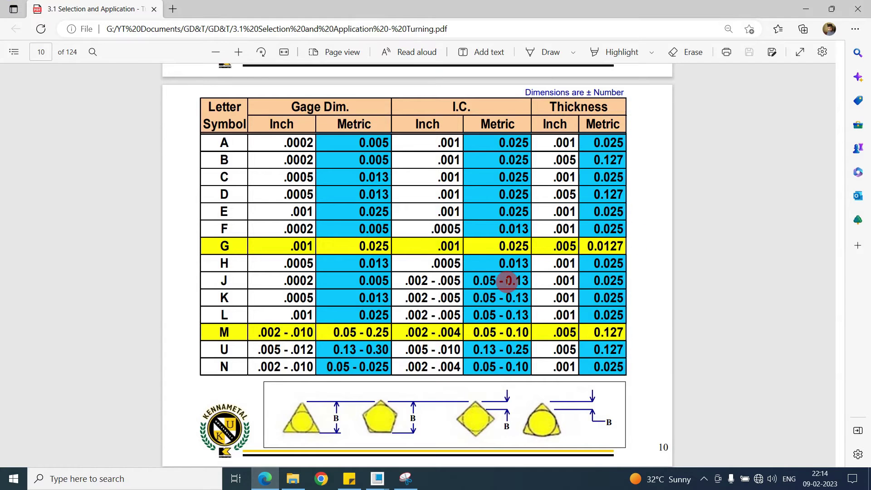
pyautogui.click(405, 479)
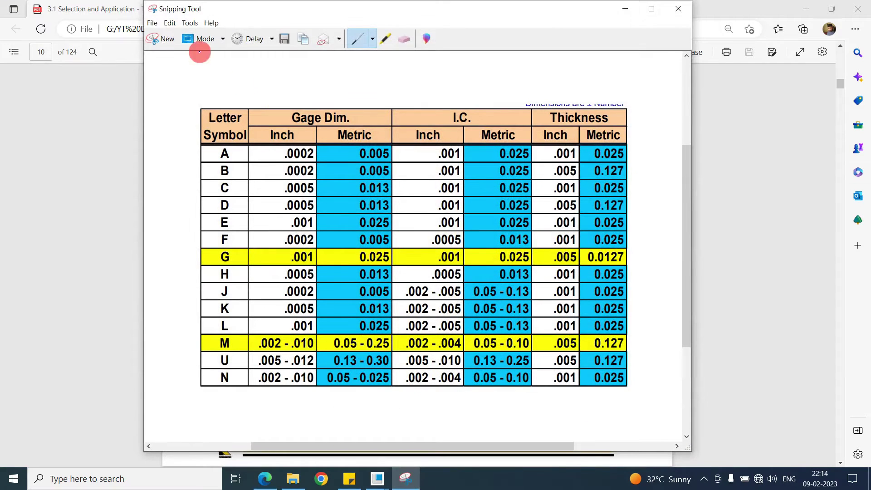
pyautogui.click(164, 40)
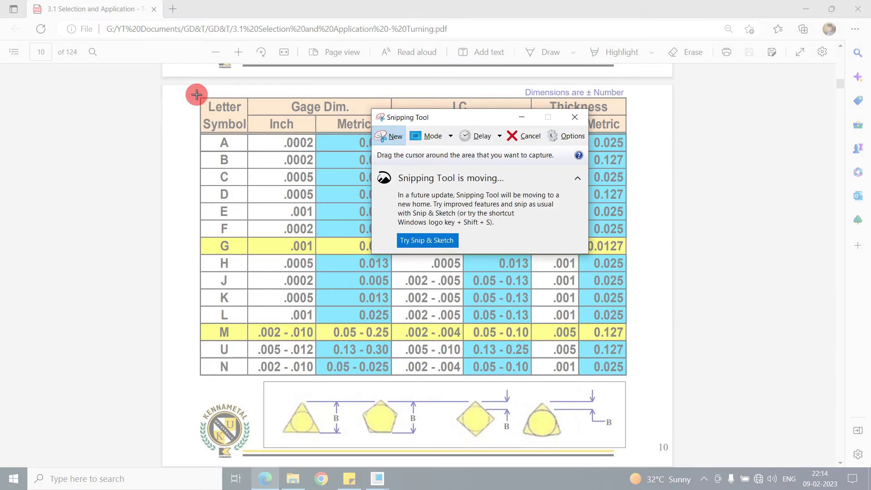
pyautogui.moveTo(197, 95); pyautogui.dragTo(629, 378)
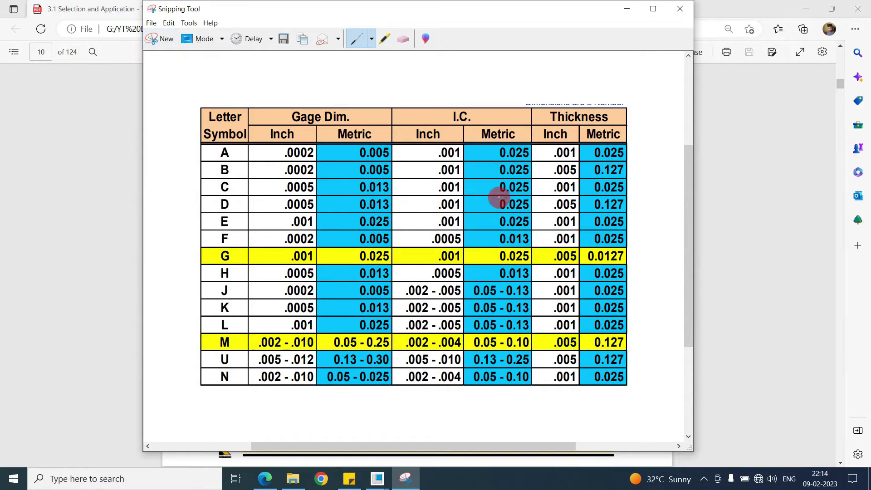
# Save the captured table to the Desktop as a PNG named table and return to the drawing in Creo
pyautogui.click(284, 39)
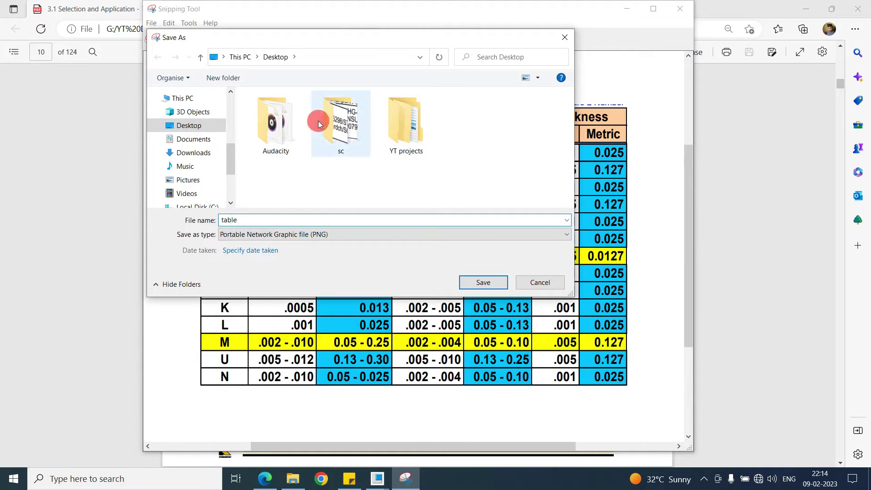
pyautogui.click(494, 283)
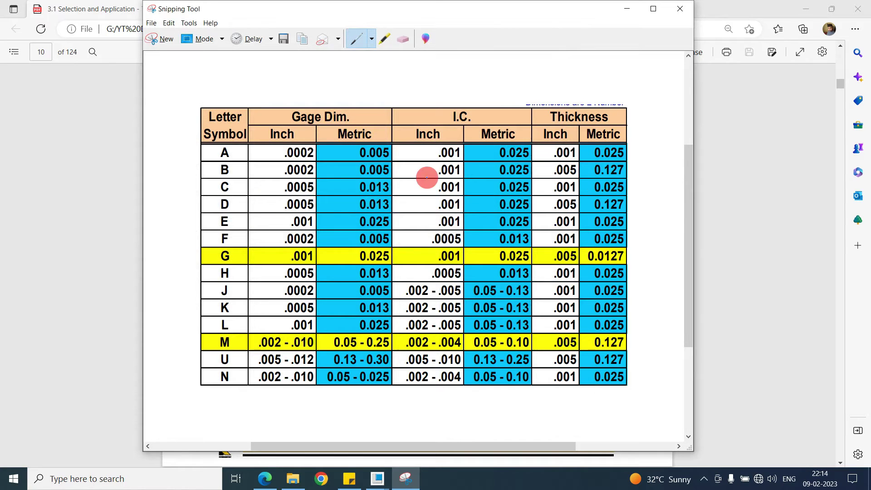
pyautogui.click(627, 8)
pyautogui.click(805, 9)
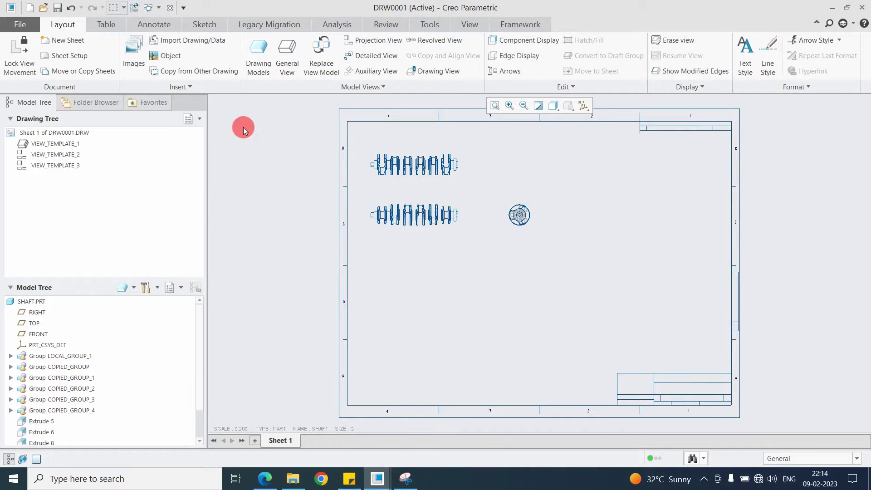
# Import the image table.PNG from the Desktop into the drawing
pyautogui.click(131, 66)
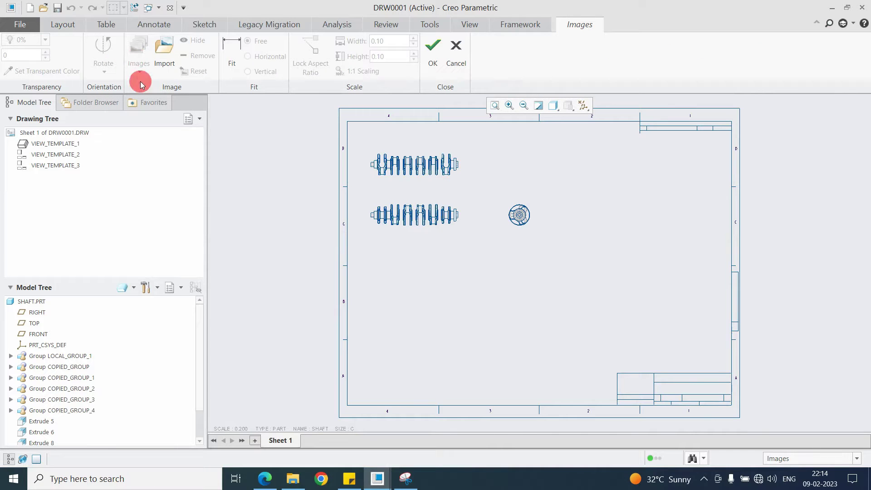
pyautogui.click(165, 64)
pyautogui.click(262, 178)
pyautogui.click(380, 170)
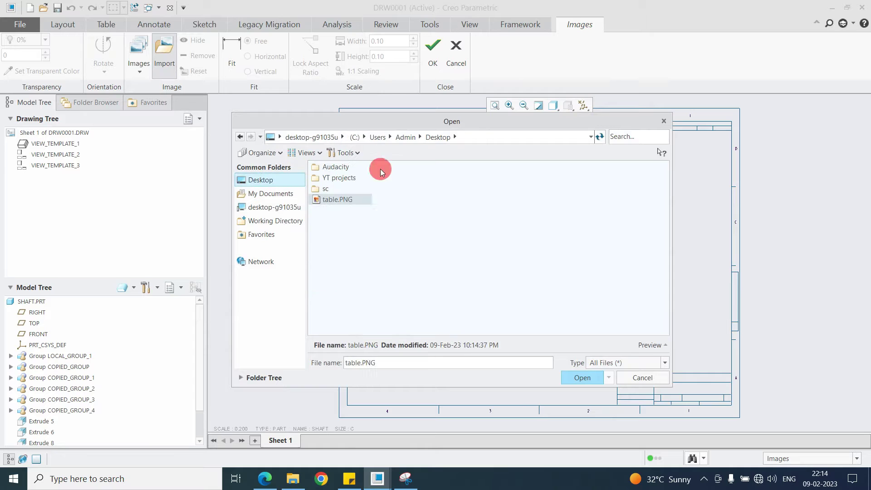
pyautogui.click(333, 200)
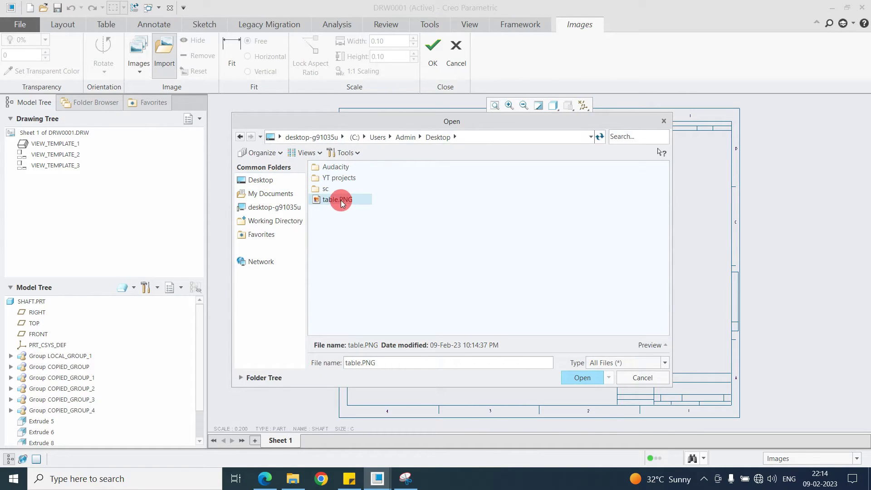
pyautogui.click(582, 378)
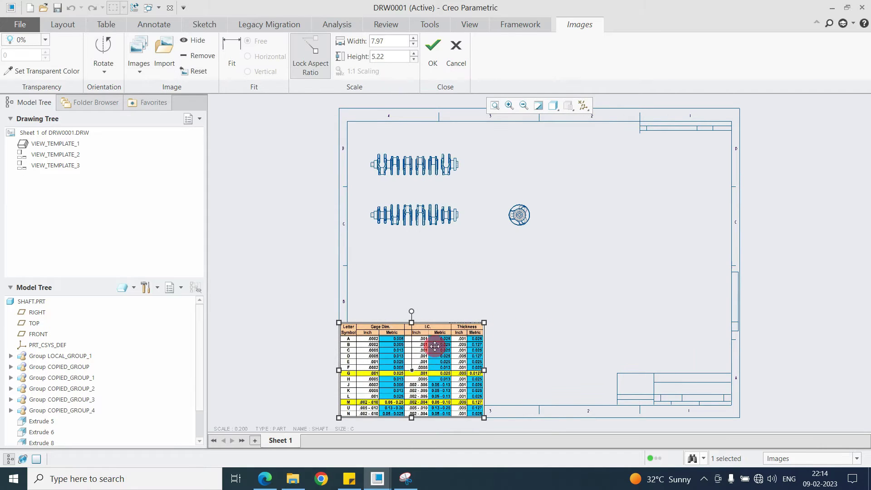
# Place the table image below the shaft views and enlarge it to about 10.52 wide by 6.89 high
pyautogui.moveTo(435, 346); pyautogui.dragTo(448, 286)
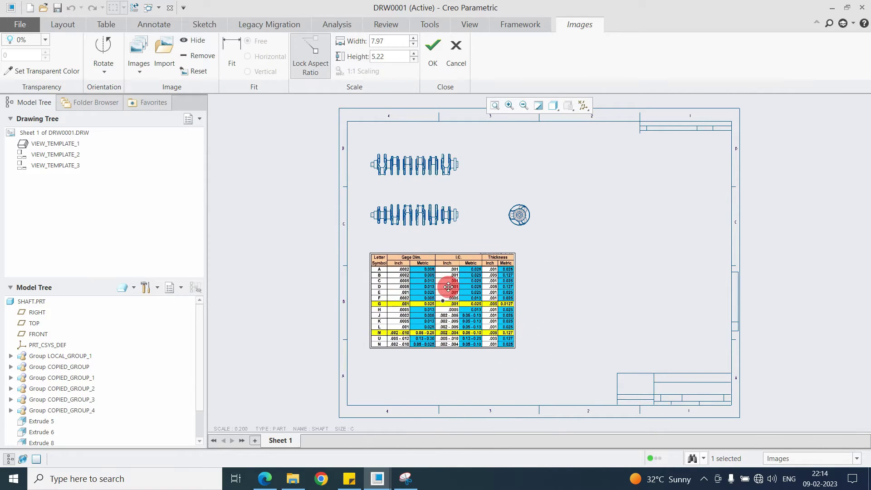
pyautogui.click(486, 313)
pyautogui.moveTo(515, 348); pyautogui.dragTo(542, 360)
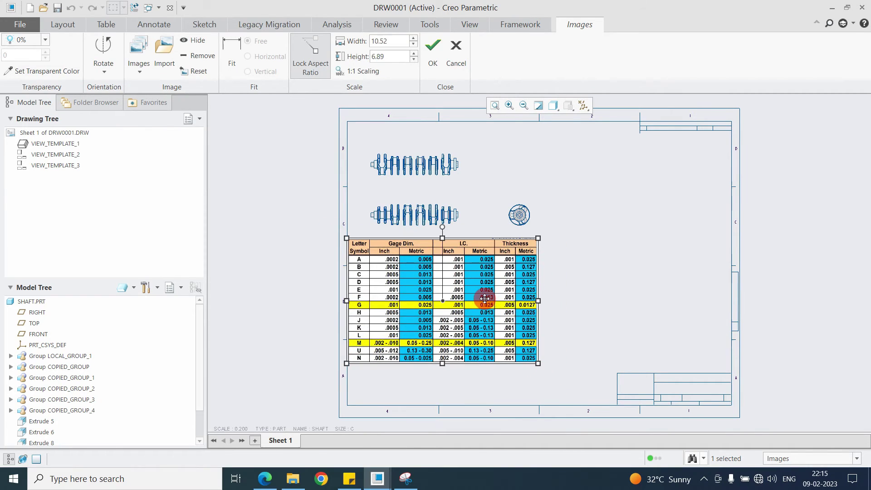
pyautogui.moveTo(496, 314); pyautogui.dragTo(514, 329)
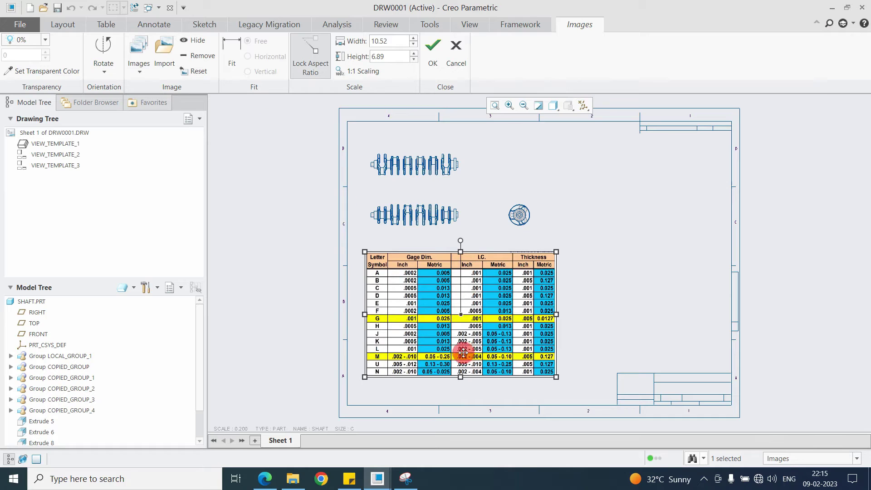
# Enlarge the table image to about 11.77 by 7.71 with the aspect ratio locked and reposition it inside the sheet border
pyautogui.click(310, 76)
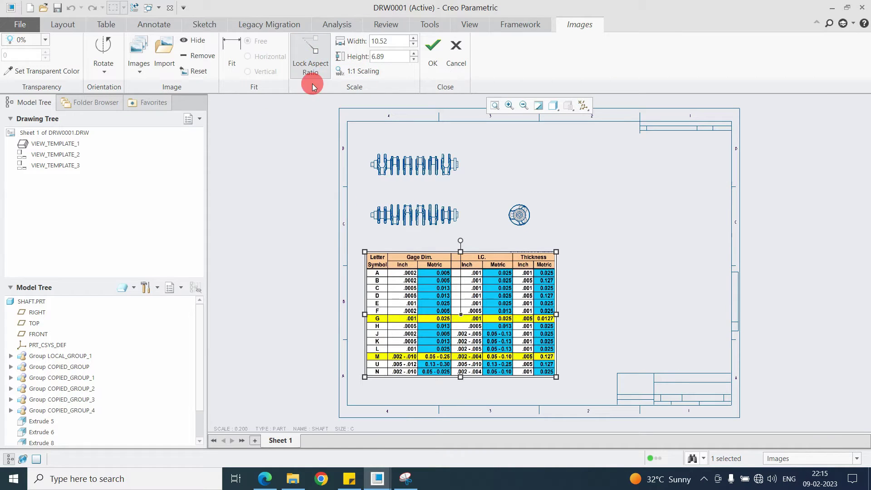
pyautogui.click(302, 70)
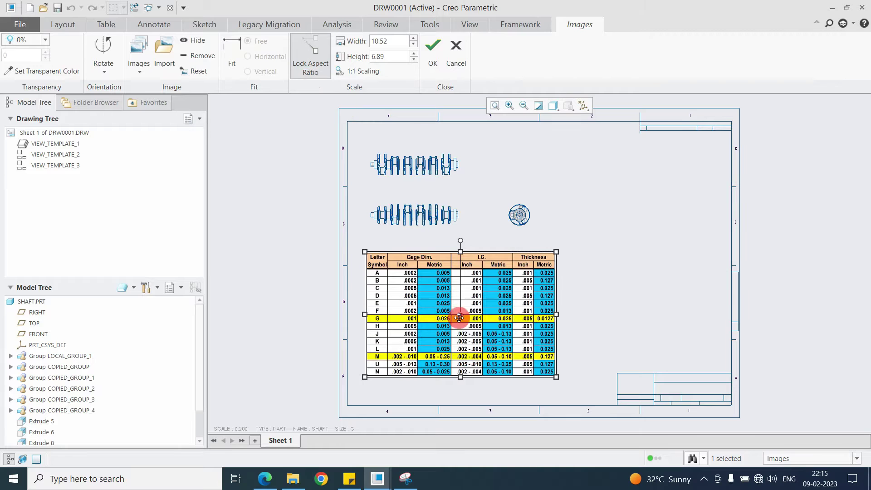
pyautogui.moveTo(453, 323); pyautogui.dragTo(455, 330)
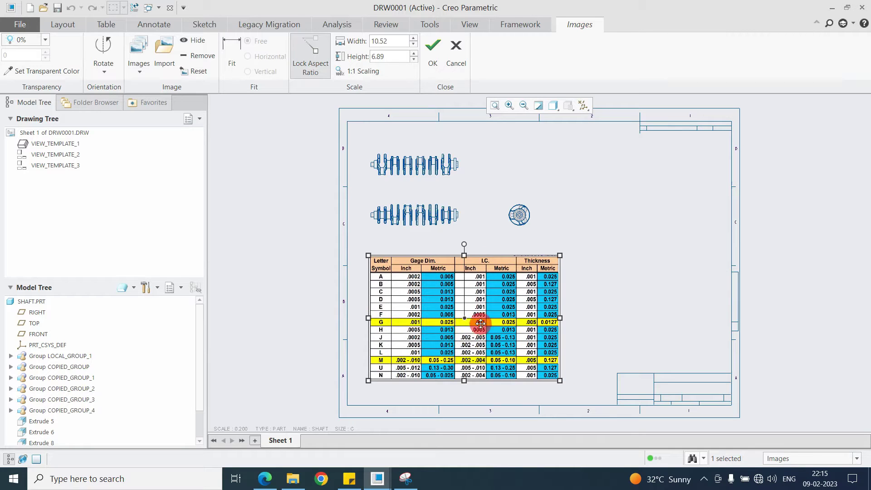
pyautogui.moveTo(560, 380)
pyautogui.mouseDown()
pyautogui.moveTo(576, 393)
pyautogui.moveTo(562, 369)
pyautogui.moveTo(570, 390)
pyautogui.mouseUp()
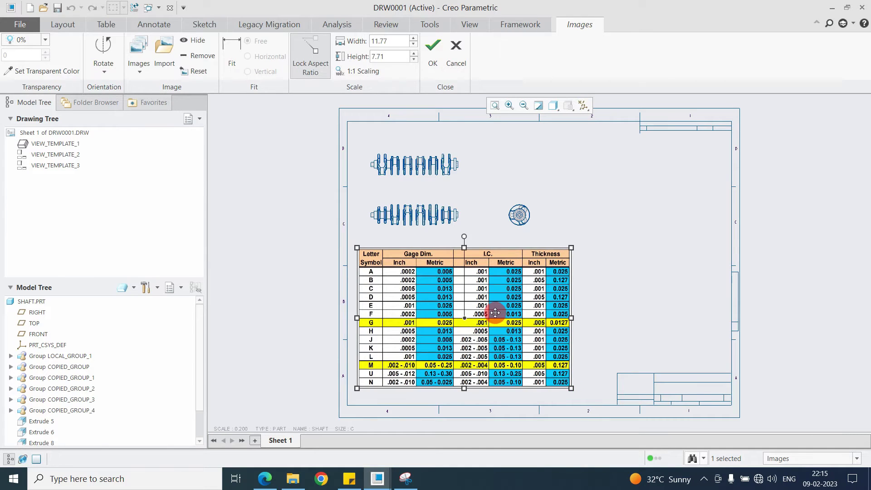
pyautogui.moveTo(494, 312); pyautogui.dragTo(501, 315)
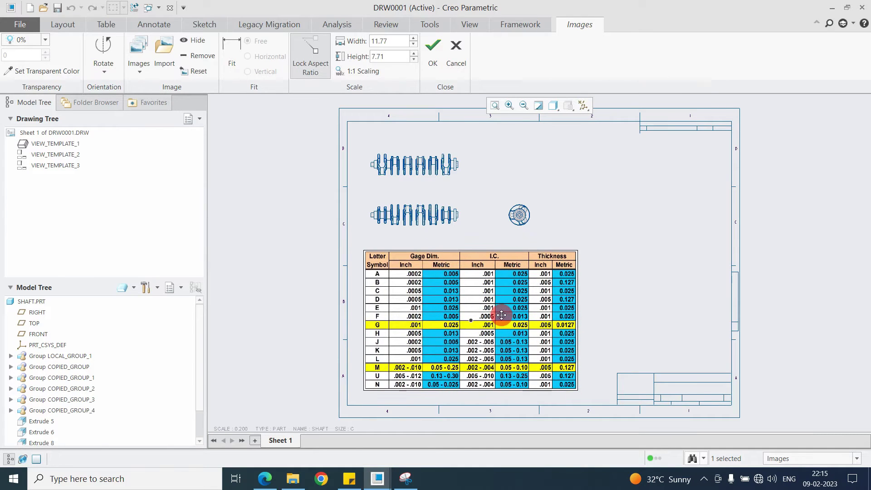
# Nudge the table image slightly and enlarge it proportionally to about 12.55 by 8.22
pyautogui.click(311, 70)
pyautogui.moveTo(436, 285); pyautogui.dragTo(438, 286)
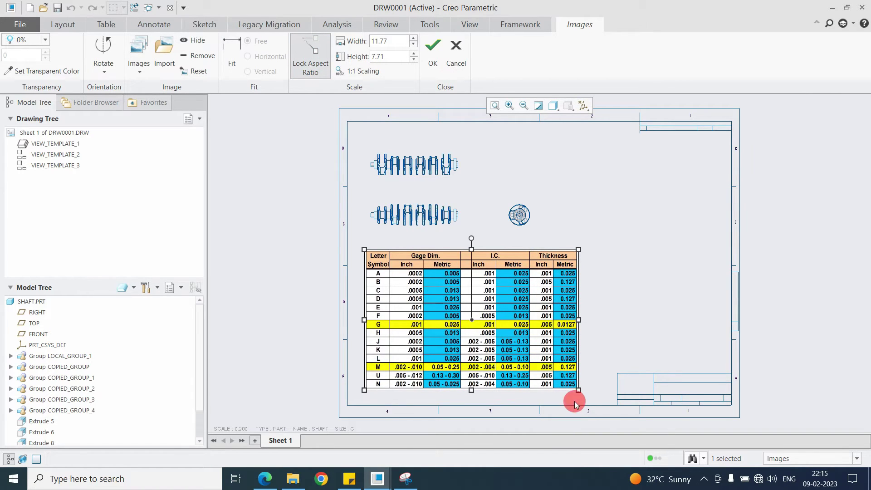
pyautogui.moveTo(579, 389); pyautogui.dragTo(587, 396)
# Examine the placed table image up close for legibility and its position below the views
pyautogui.scroll(-2, 474, 333)
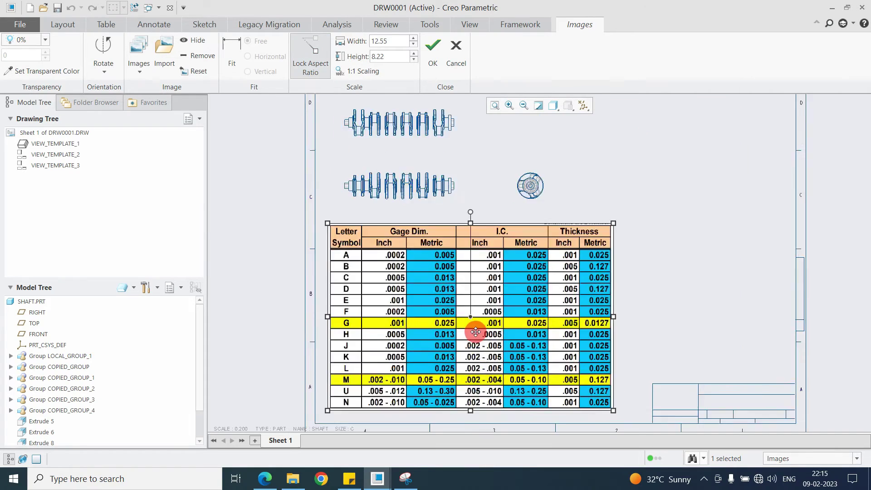
pyautogui.scroll(3, 486, 224)
pyautogui.scroll(-1, 499, 286)
pyautogui.scroll(3, 483, 238)
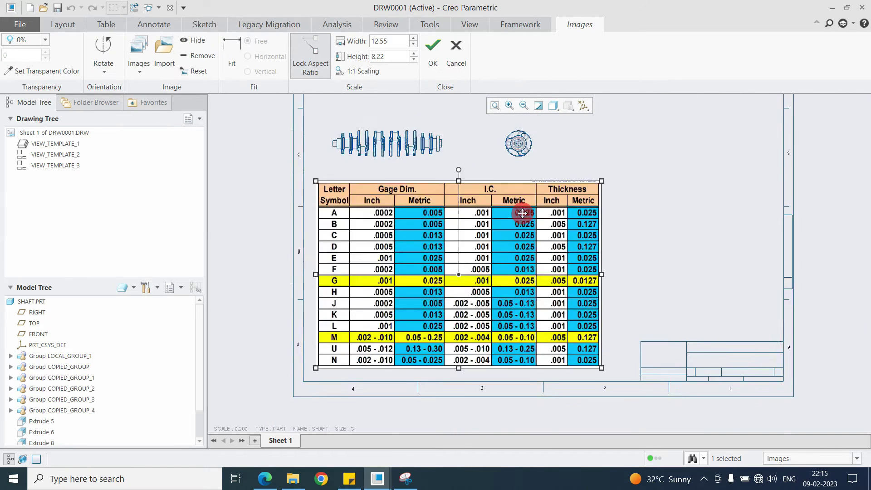
pyautogui.scroll(-3, 499, 236)
pyautogui.scroll(2, 435, 231)
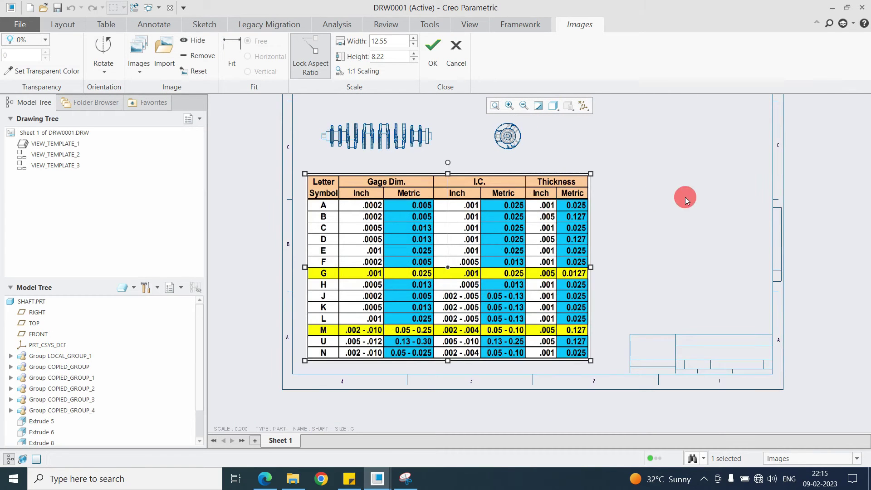
pyautogui.click(685, 199)
pyautogui.scroll(3, 560, 218)
pyautogui.scroll(-3, 559, 217)
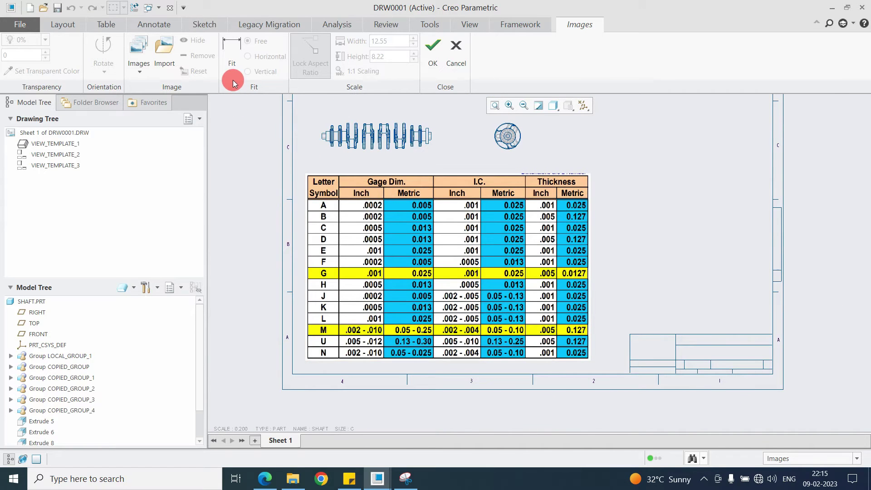
# Try the table image at 50% and 25% transparency and reset it to 0%
pyautogui.click(389, 231)
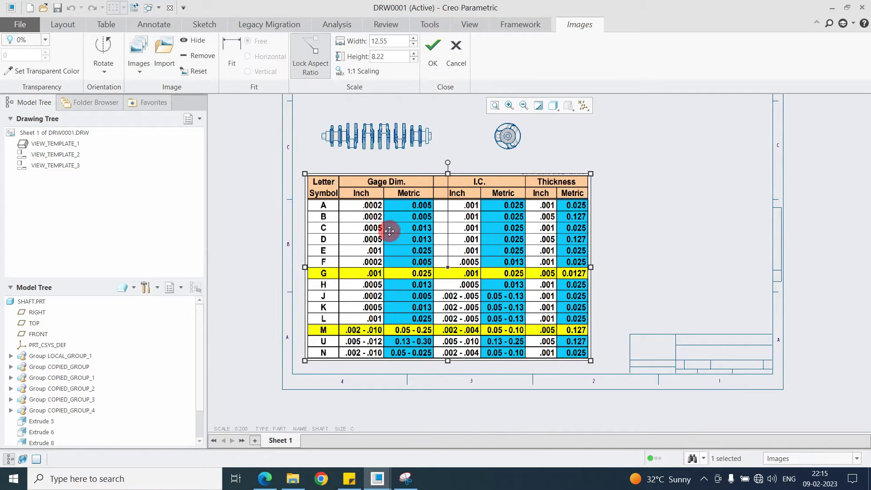
pyautogui.click(45, 39)
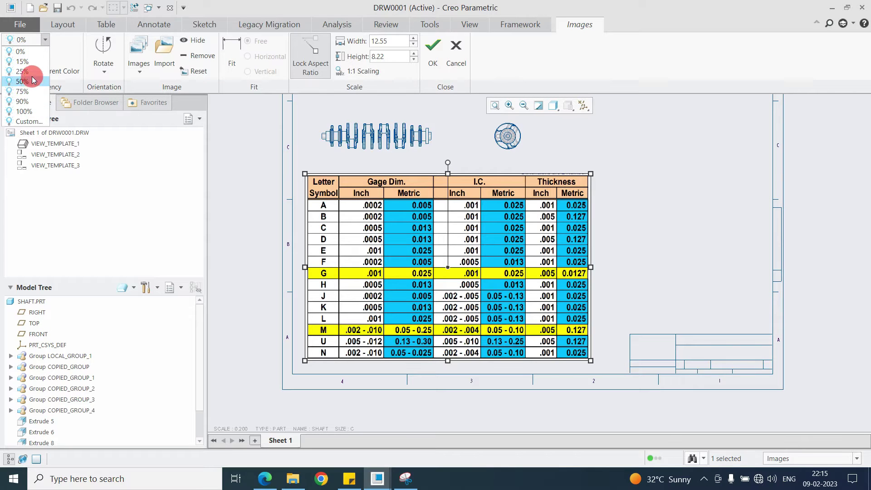
pyautogui.click(33, 80)
pyautogui.click(45, 39)
pyautogui.click(24, 71)
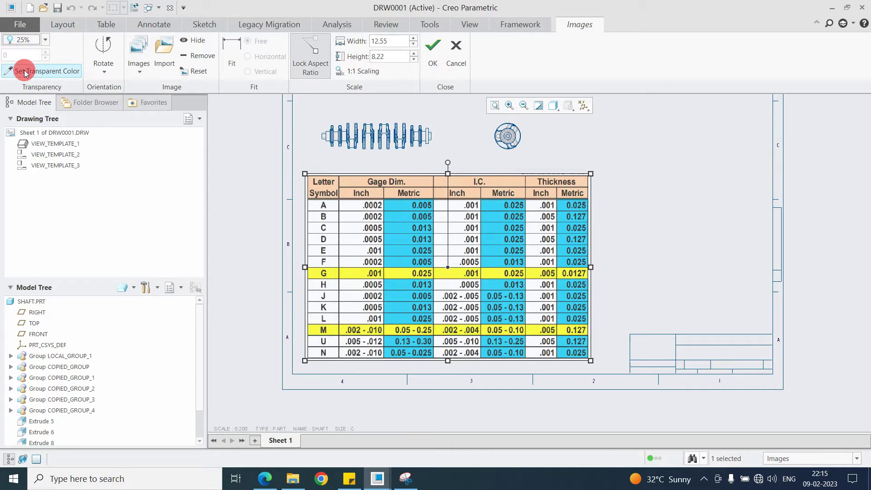
pyautogui.click(46, 39)
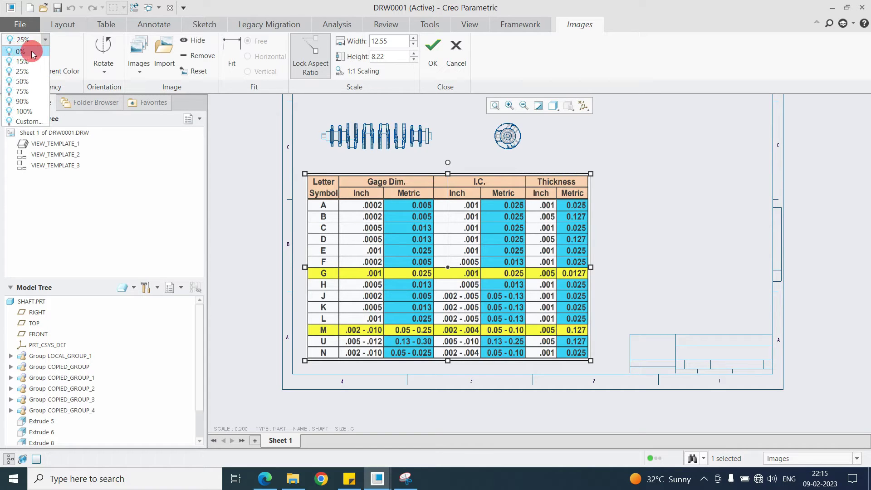
pyautogui.click(33, 53)
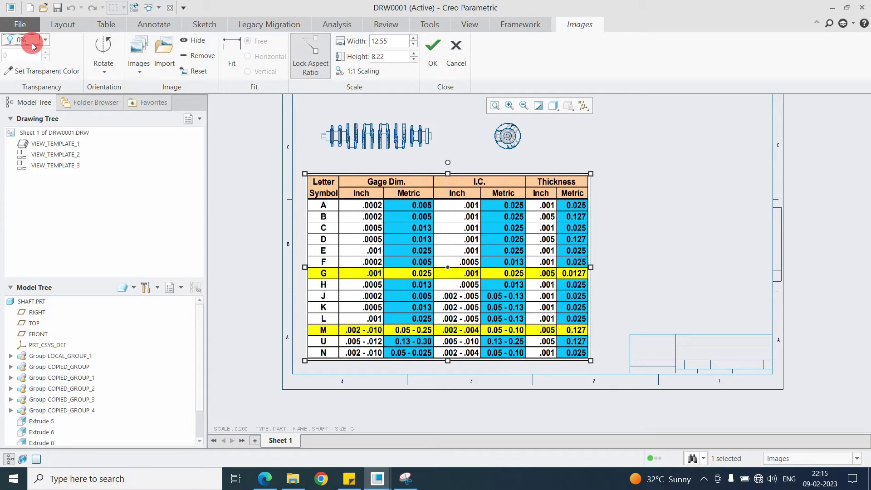
pyautogui.click(104, 69)
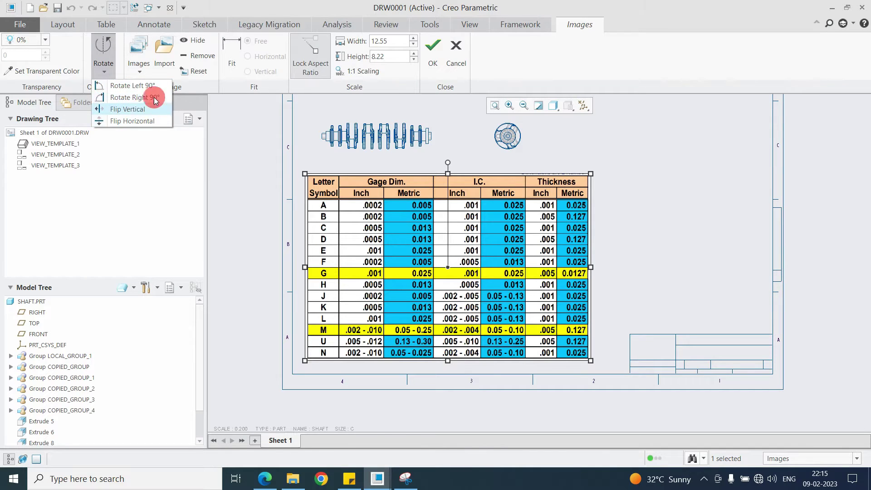
pyautogui.click(138, 122)
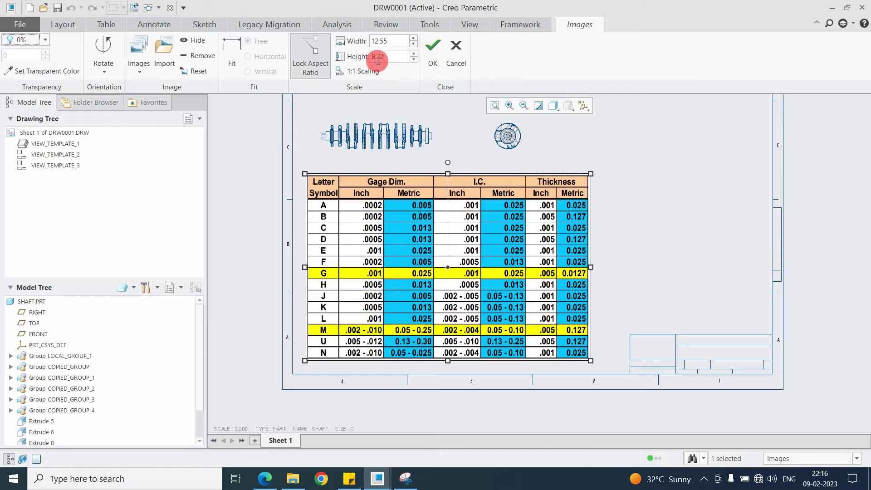
pyautogui.click(317, 73)
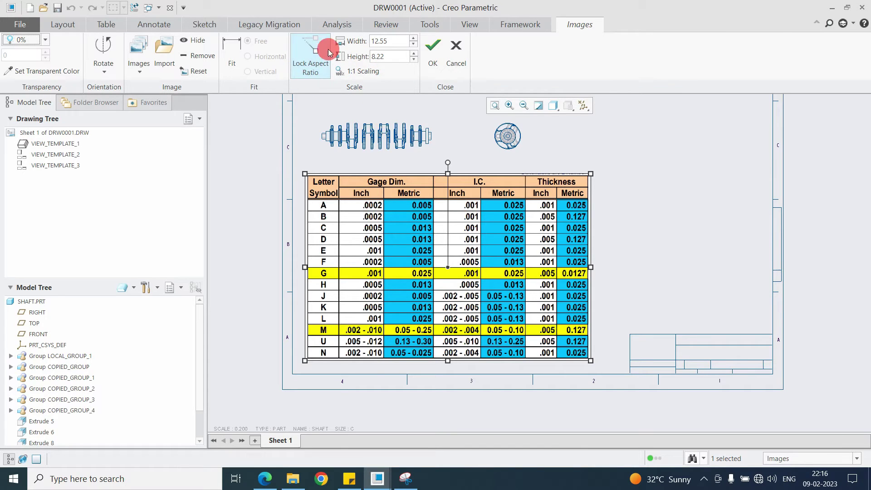
# Apply the changes to the table image and review the whole drawing sheet
pyautogui.click(431, 55)
pyautogui.click(437, 214)
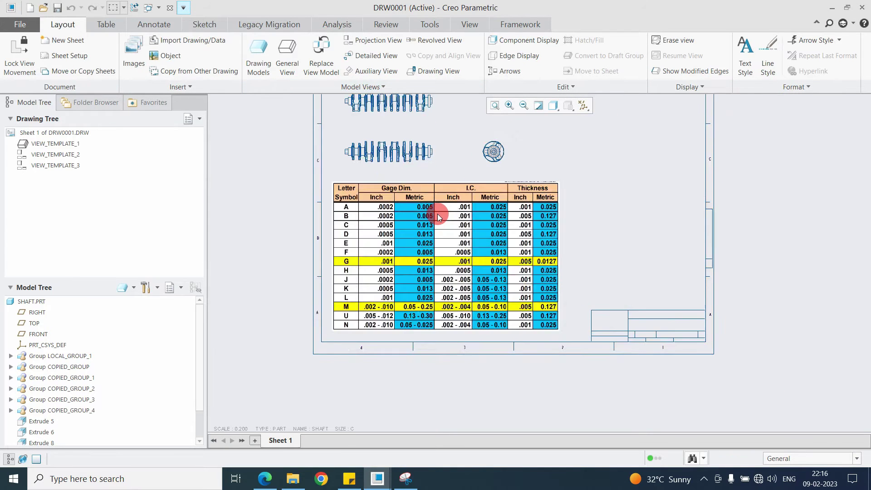
pyautogui.scroll(3, 437, 214)
pyautogui.scroll(-2, 452, 192)
pyautogui.click(493, 105)
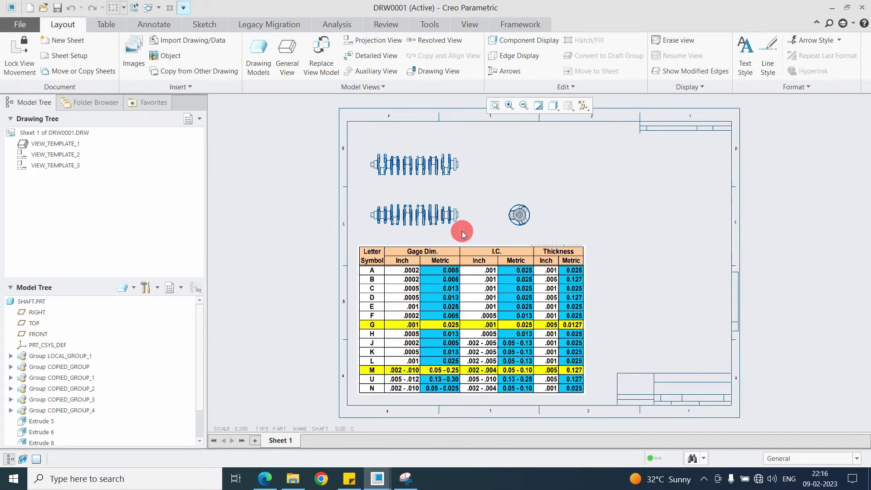
pyautogui.click(434, 241)
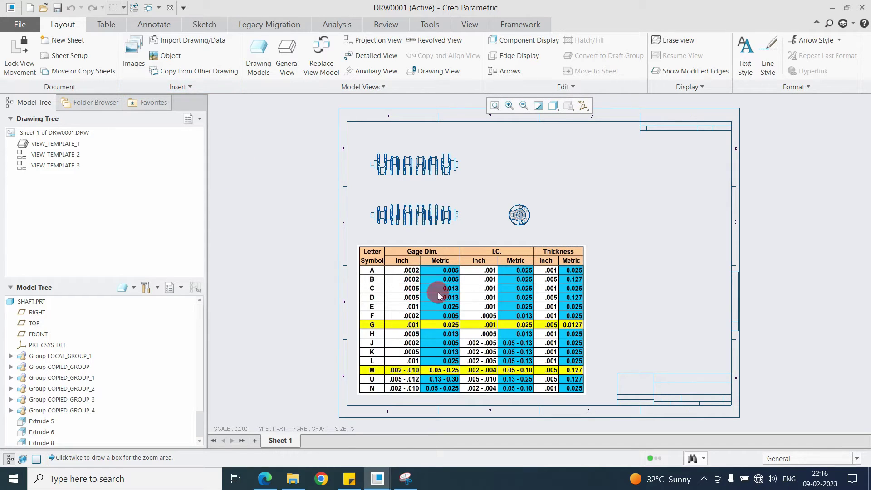
pyautogui.click(136, 66)
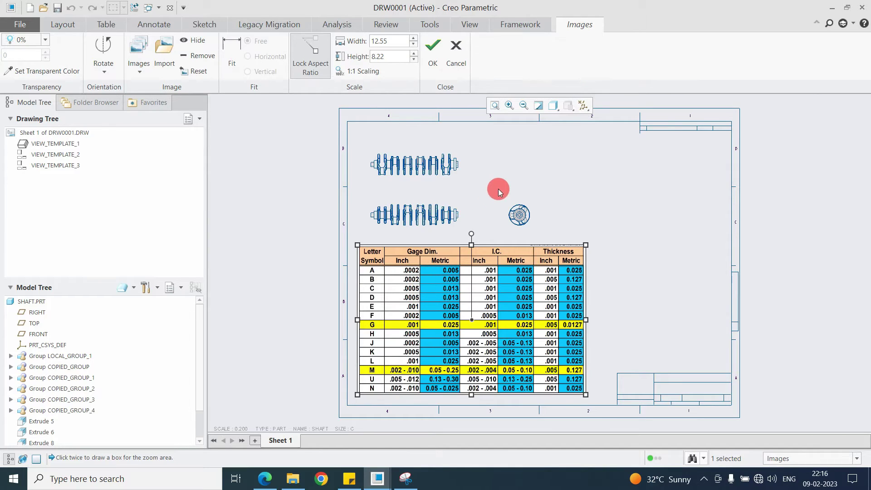
pyautogui.rightClick(428, 280)
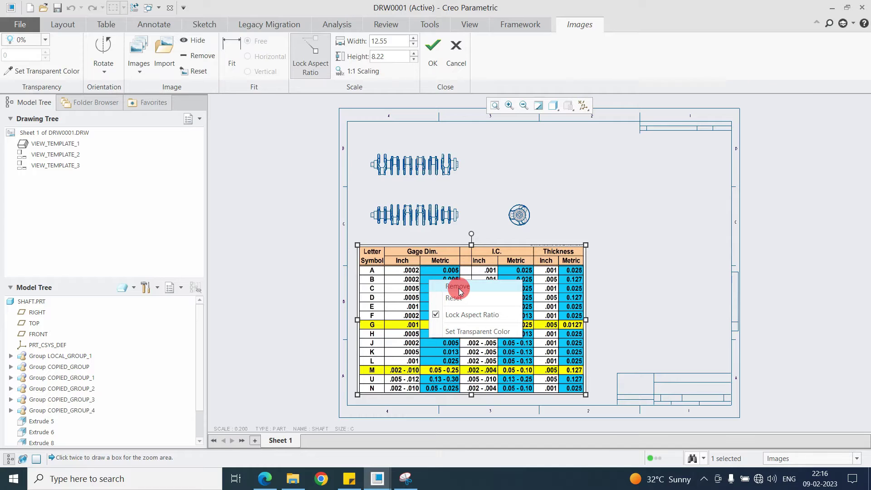
pyautogui.click(307, 214)
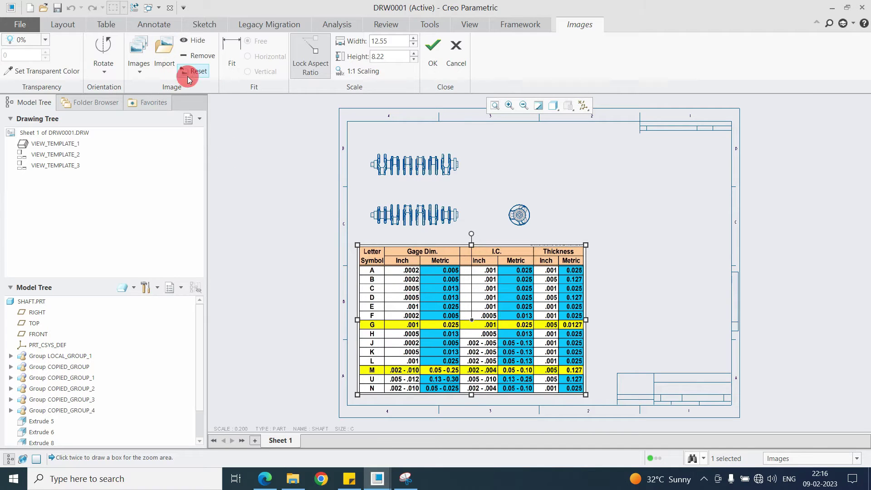
pyautogui.click(437, 58)
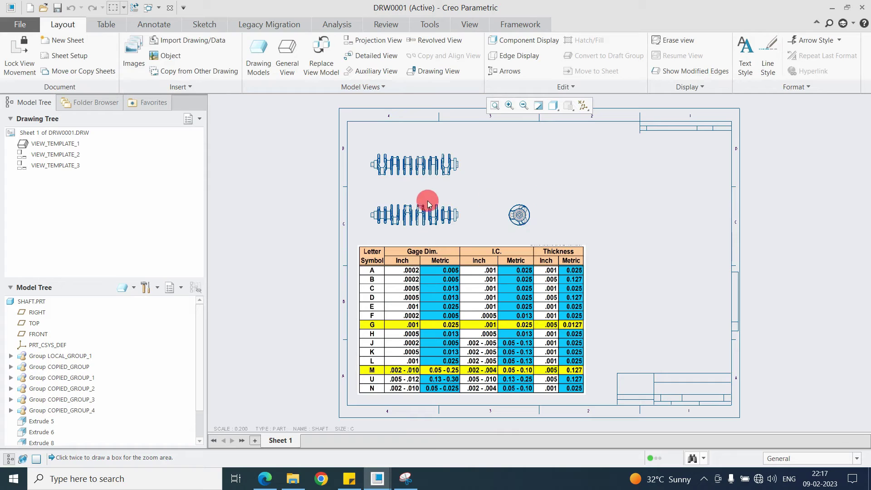
pyautogui.click(528, 241)
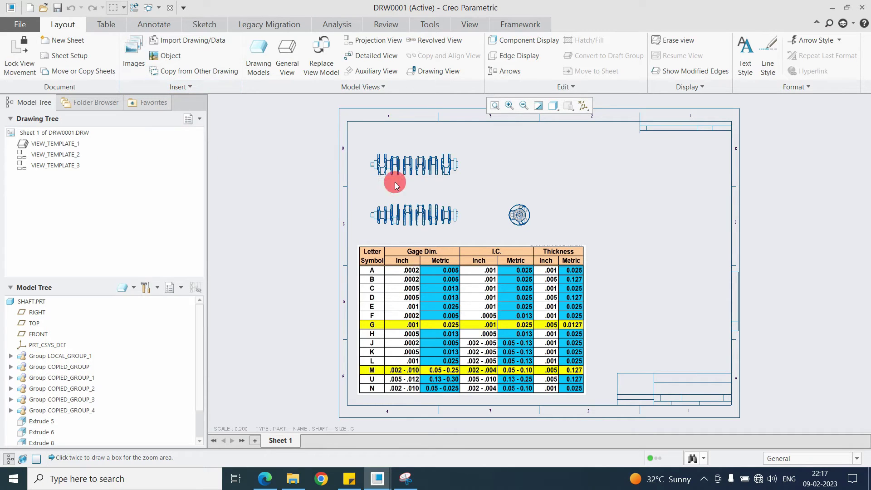
# Remove the table image from the sheet and confirm the image changes
pyautogui.click(134, 58)
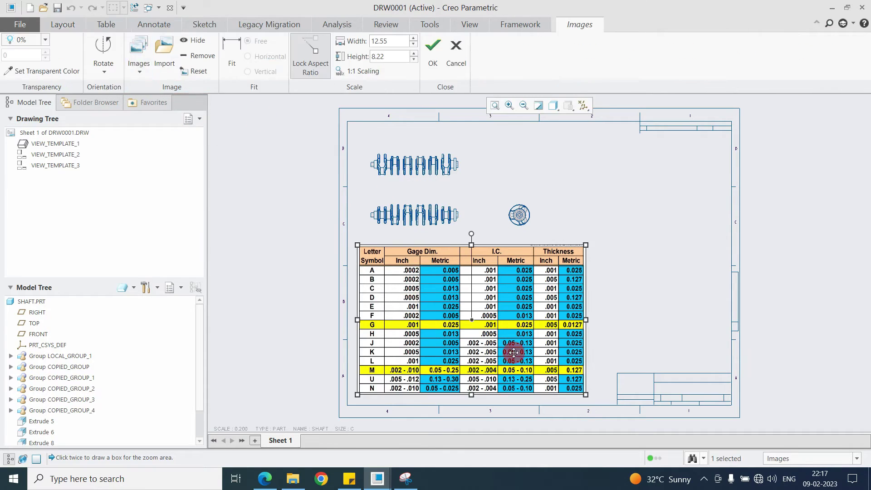
pyautogui.rightClick(425, 278)
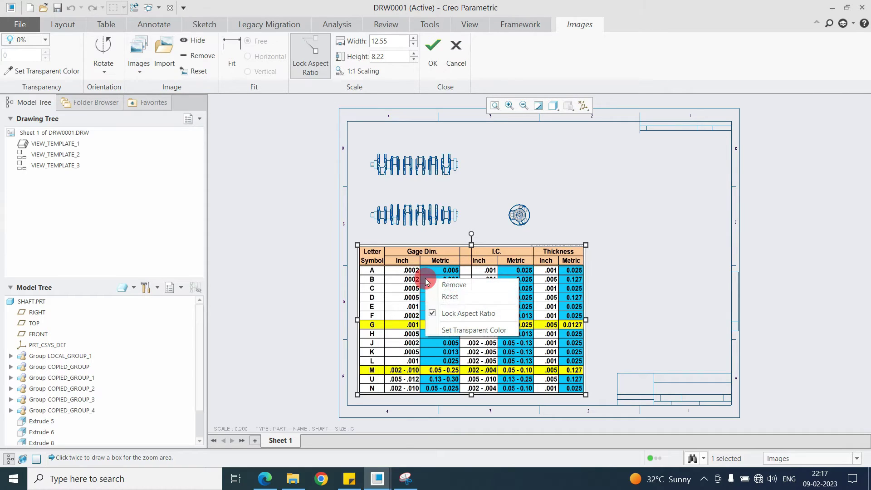
pyautogui.click(452, 286)
pyautogui.click(433, 52)
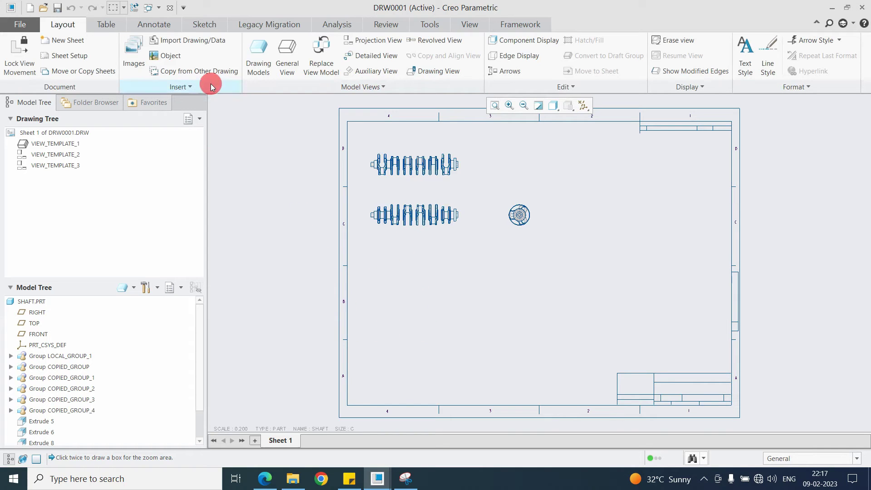
# Insert a new embedded object of type Paintbrush Picture into the drawing
pyautogui.click(165, 60)
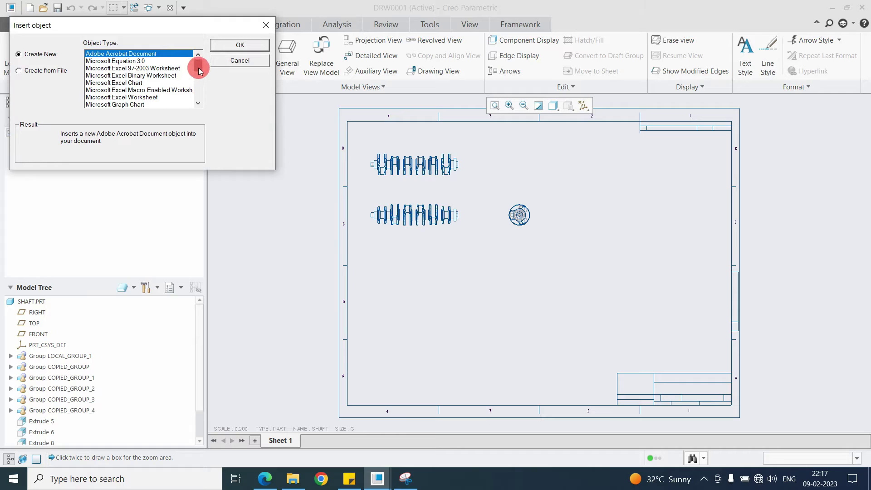
pyautogui.moveTo(198, 69); pyautogui.dragTo(198, 93)
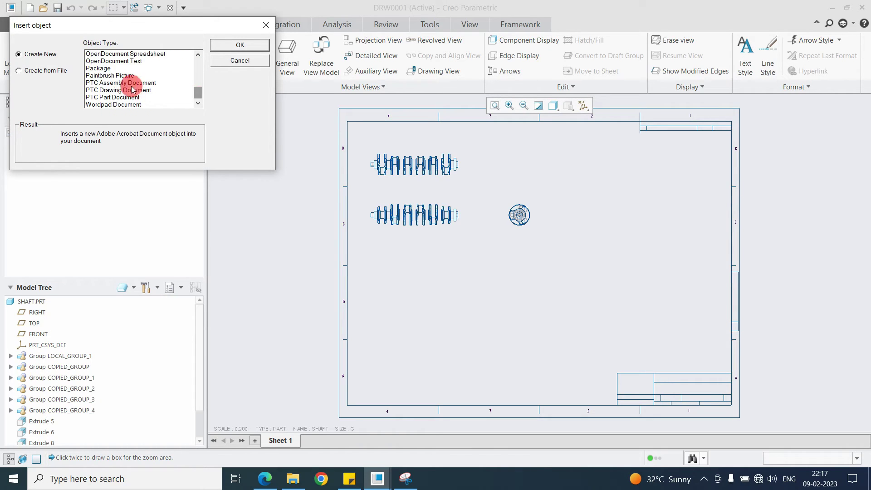
pyautogui.click(106, 77)
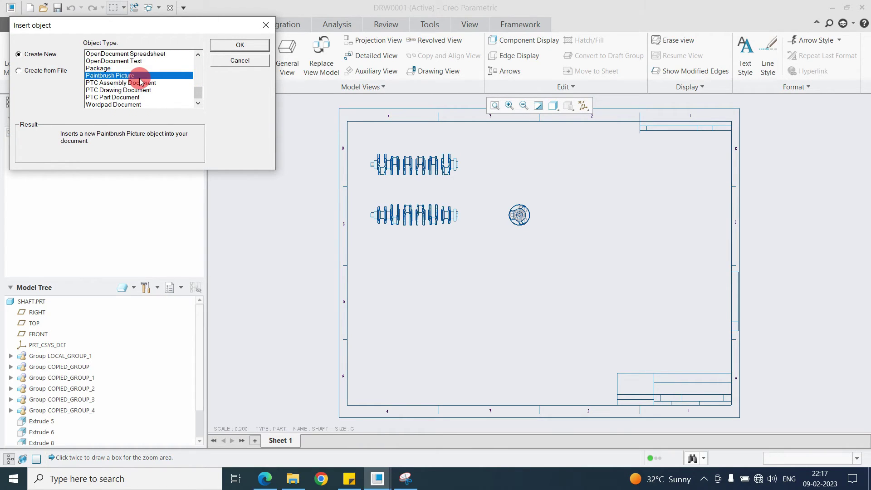
pyautogui.click(230, 48)
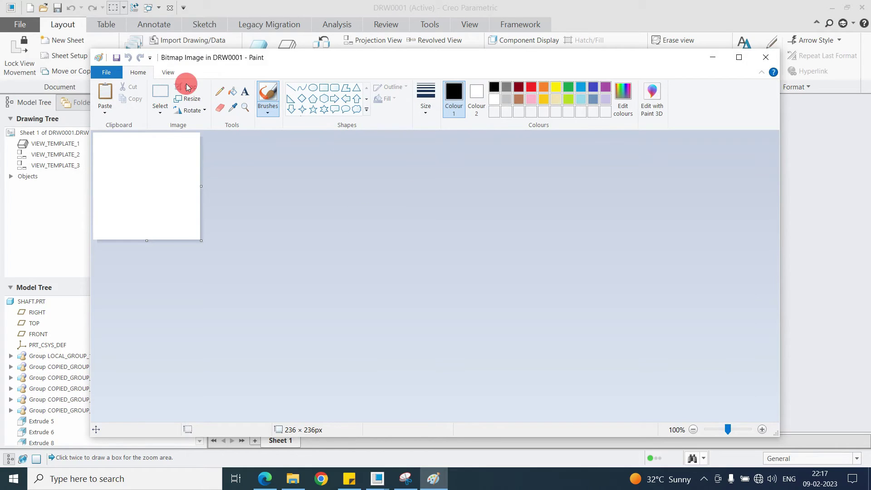
# Copy the tolerance table from Snipping Tool into the embedded Paint bitmap, close Paint and return to the Creo drawing
pyautogui.click(410, 484)
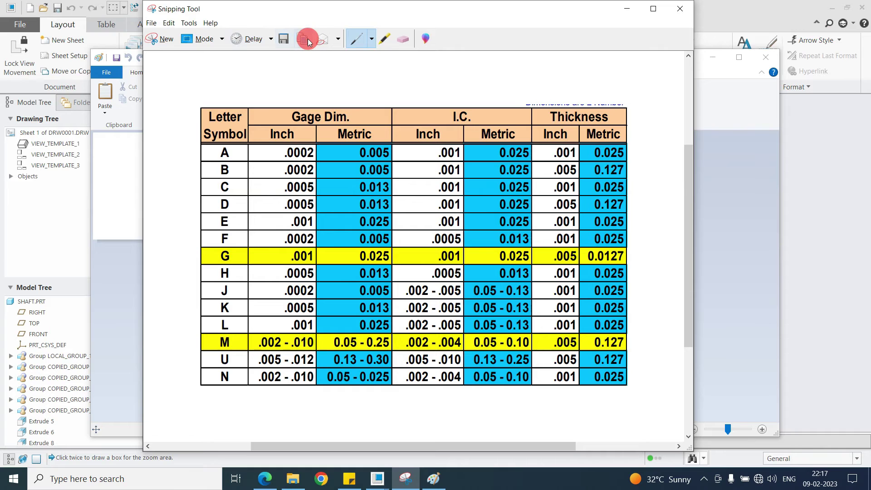
pyautogui.click(124, 317)
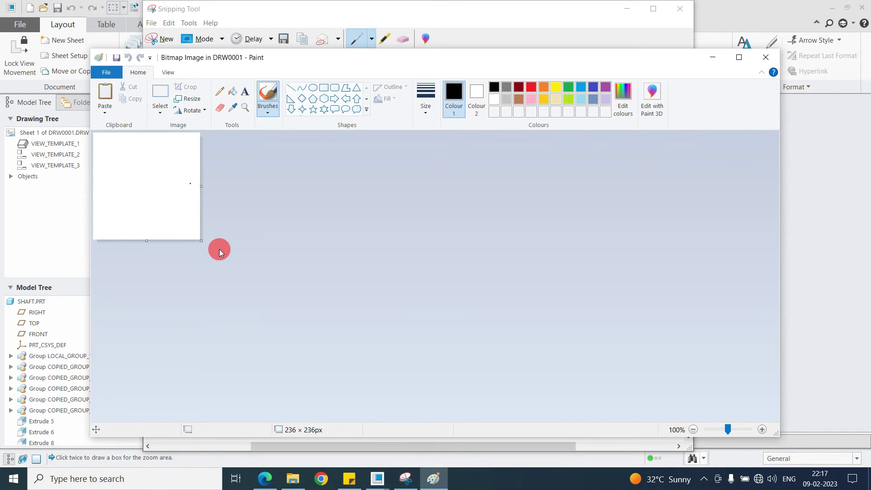
pyautogui.hotkey('ctrl', 'v')
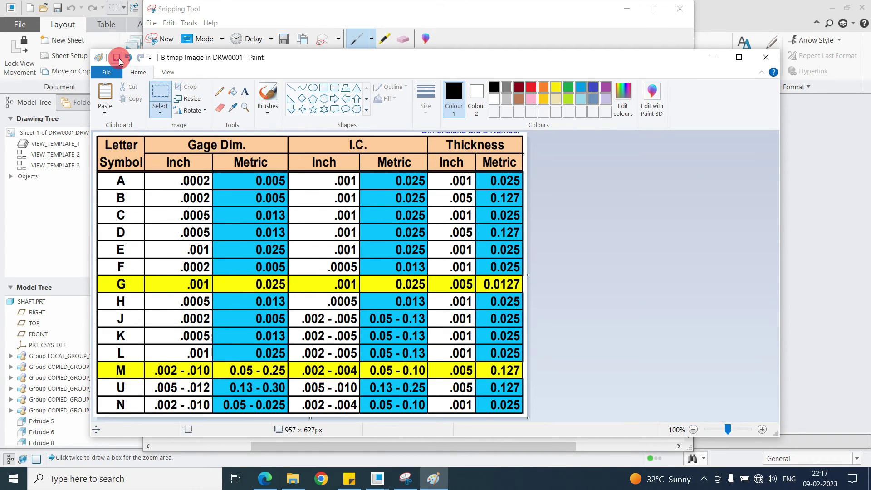
pyautogui.click(766, 57)
pyautogui.click(626, 8)
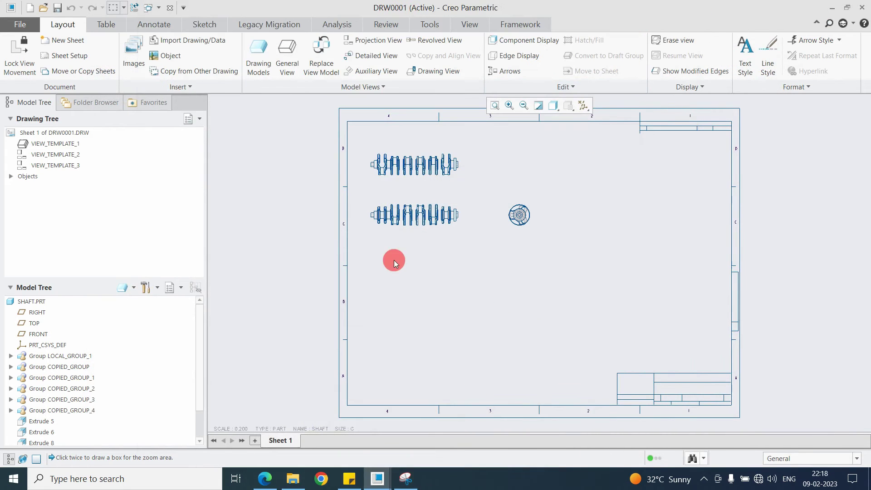
pyautogui.hotkey('ctrl', 'v')
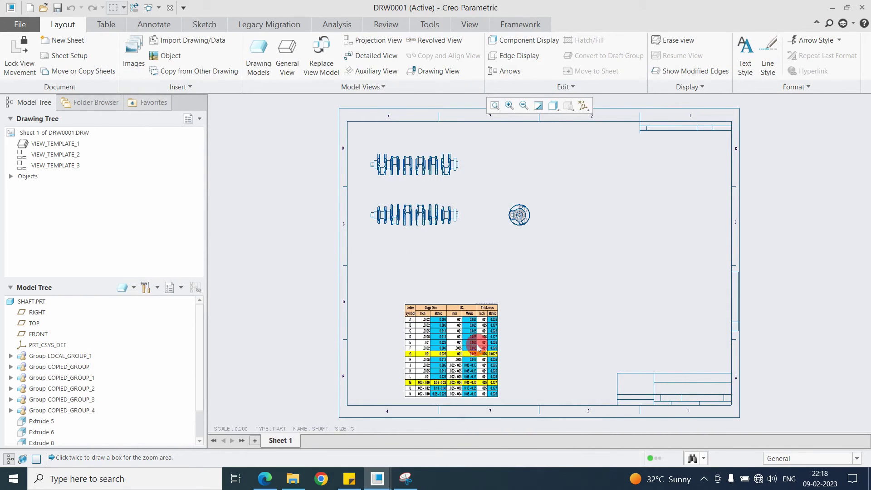
# Move the embedded table object up and closer to the sheet's left border, just below the lower shaft view
pyautogui.scroll(2, 461, 364)
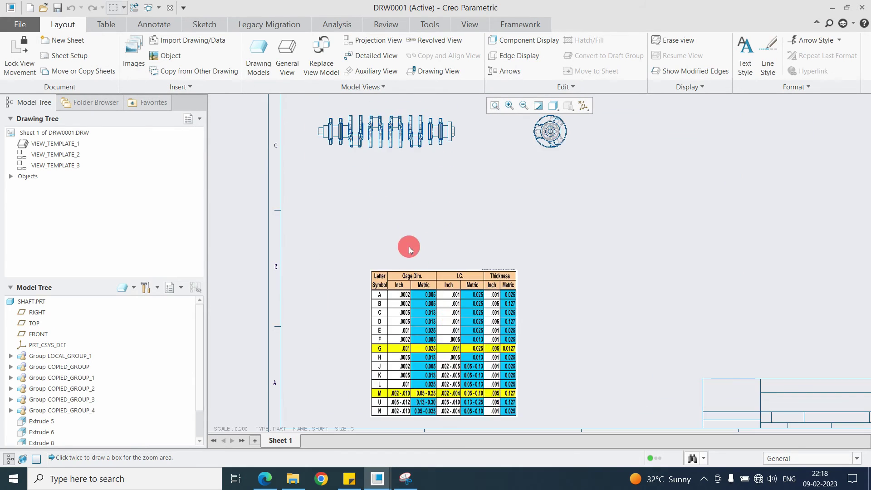
pyautogui.scroll(-3, 409, 246)
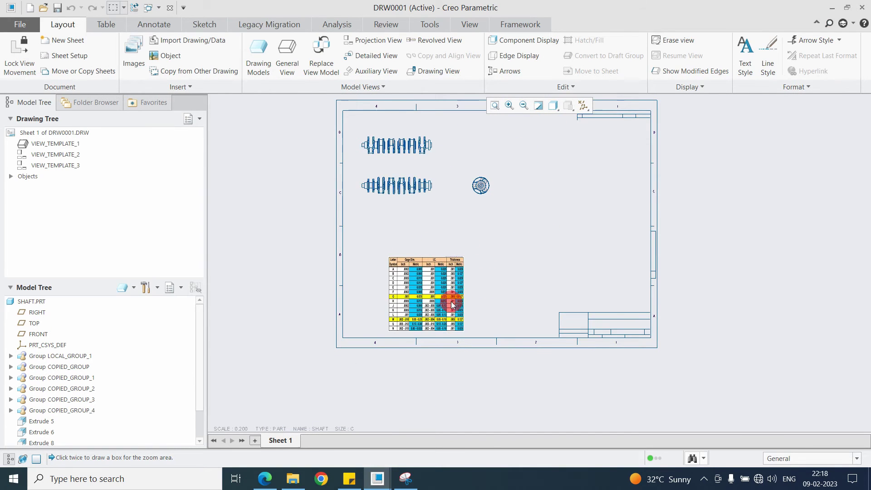
pyautogui.scroll(2, 453, 304)
pyautogui.click(424, 293)
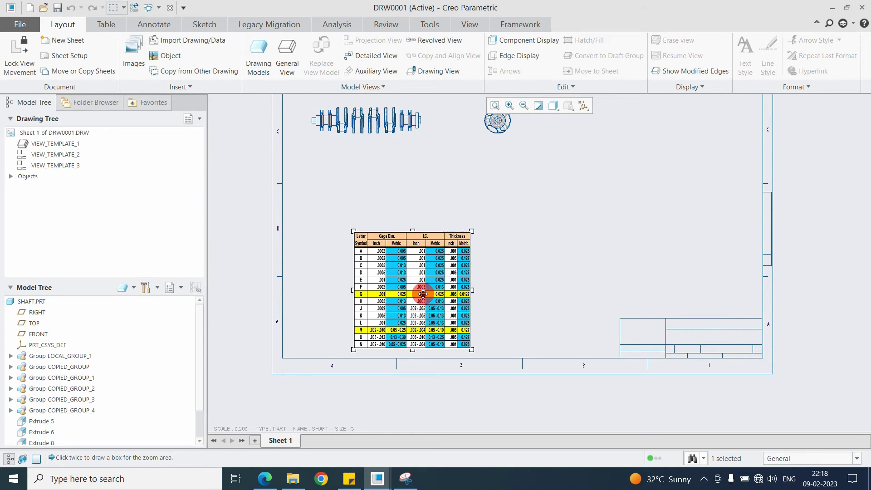
pyautogui.moveTo(423, 293); pyautogui.dragTo(385, 229)
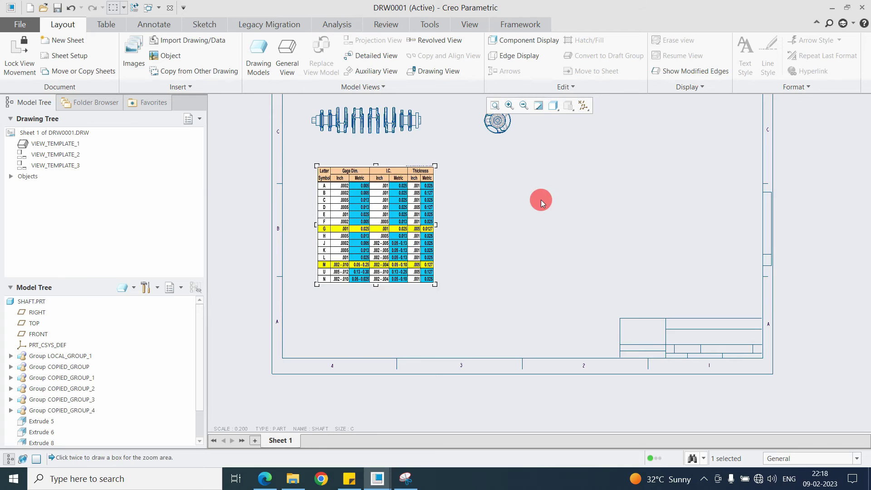
# Enlarge the embedded table object from its lower-right corner, mainly in width, and nudge it slightly
pyautogui.scroll(-2, 378, 222)
pyautogui.scroll(3, 486, 257)
pyautogui.scroll(-2, 441, 268)
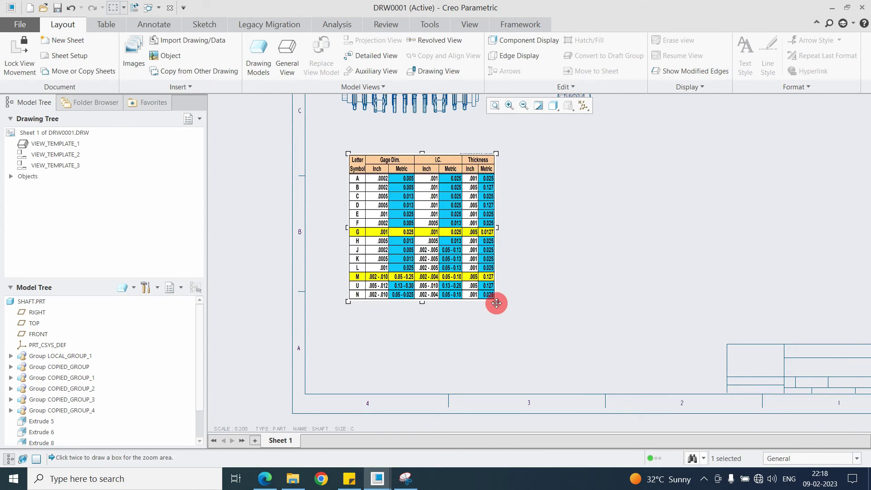
pyautogui.moveTo(497, 300); pyautogui.dragTo(702, 355)
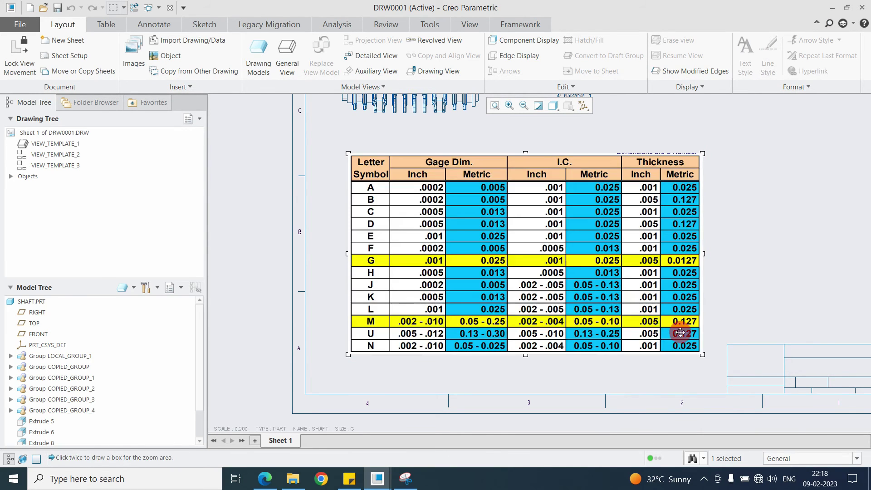
pyautogui.moveTo(541, 242); pyautogui.dragTo(531, 232)
# Squeeze the embedded table to about half its width and stretch it out to a wide shape again
pyautogui.scroll(2, 534, 249)
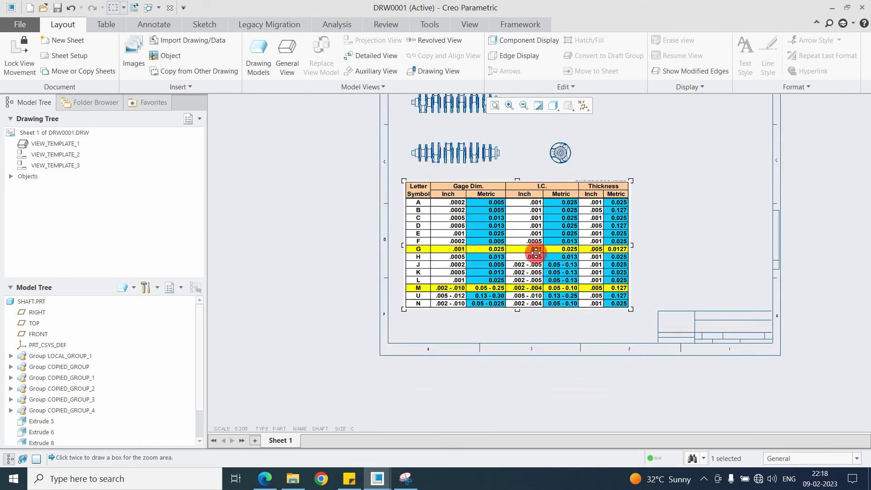
pyautogui.scroll(-2, 605, 296)
pyautogui.moveTo(652, 229); pyautogui.dragTo(466, 232)
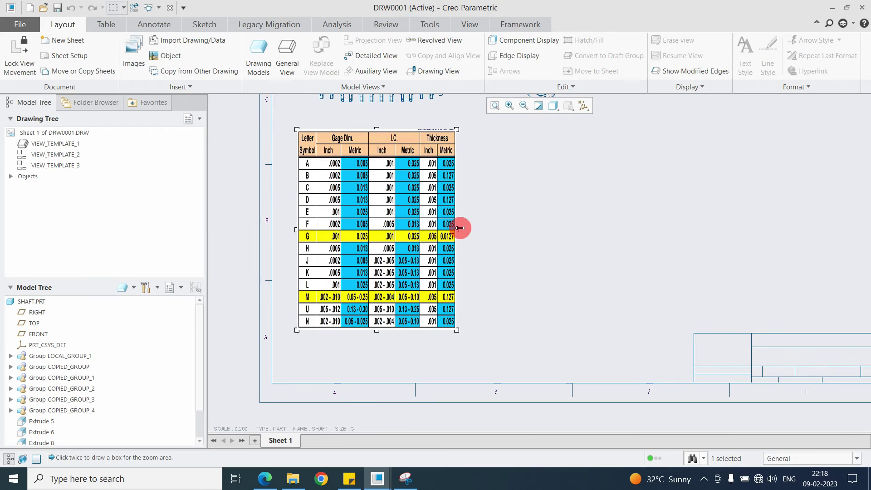
pyautogui.moveTo(458, 229); pyautogui.dragTo(672, 234)
# Examine the embedded table up close for text legibility and check its placement on the sheet
pyautogui.scroll(3, 573, 265)
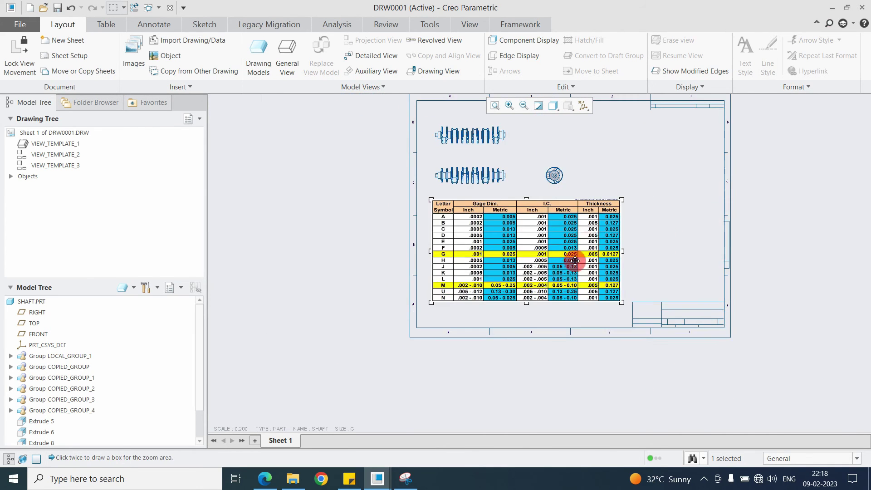
pyautogui.scroll(-7, 571, 249)
pyautogui.scroll(-4, 665, 250)
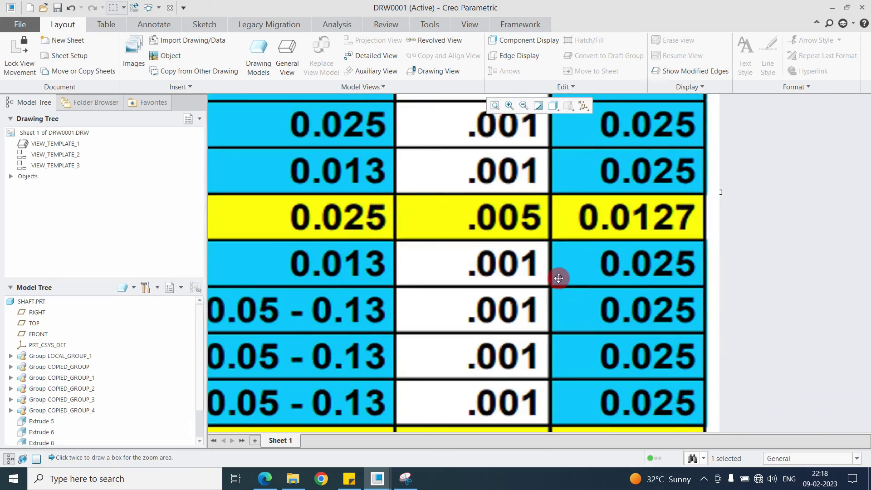
pyautogui.scroll(2, 617, 249)
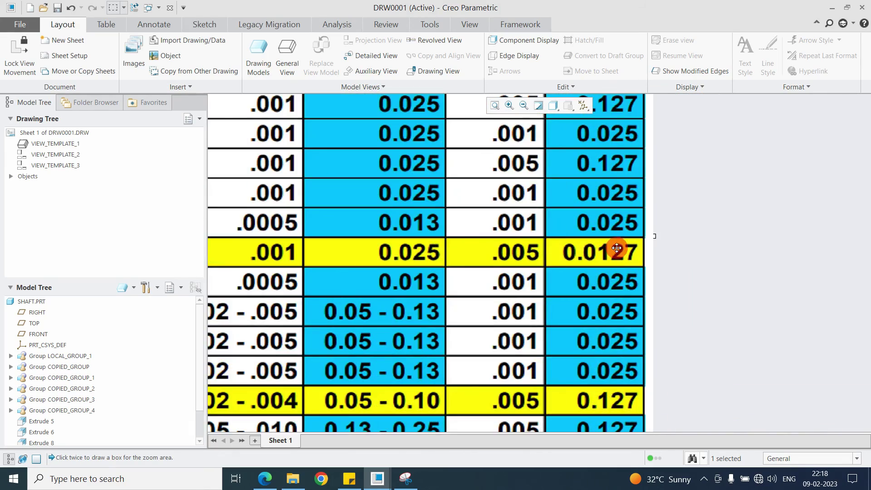
pyautogui.scroll(-5, 615, 247)
pyautogui.scroll(3, 601, 234)
pyautogui.scroll(-3, 599, 235)
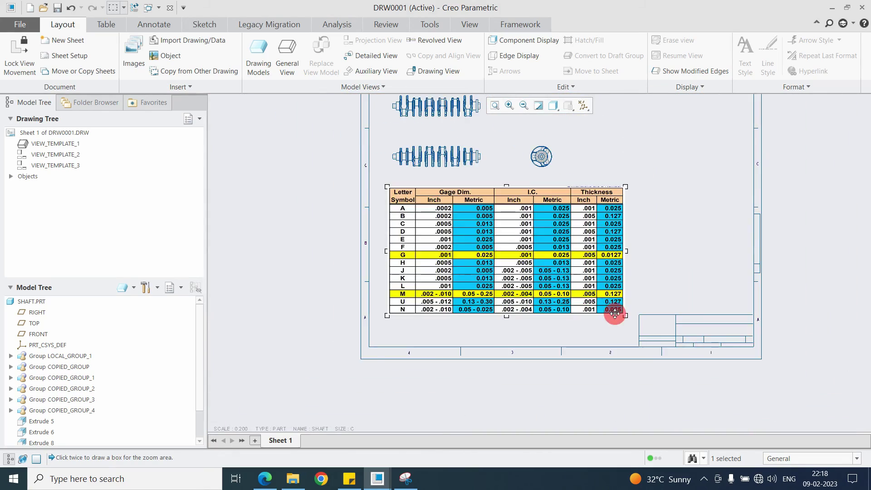
# Reposition and resize the embedded table so it fits below the views, inside the border and clear of the title block
pyautogui.click(484, 240)
pyautogui.moveTo(529, 241)
pyautogui.mouseDown()
pyautogui.moveTo(521, 263)
pyautogui.moveTo(442, 249)
pyautogui.moveTo(574, 250)
pyautogui.moveTo(519, 240)
pyautogui.mouseUp()
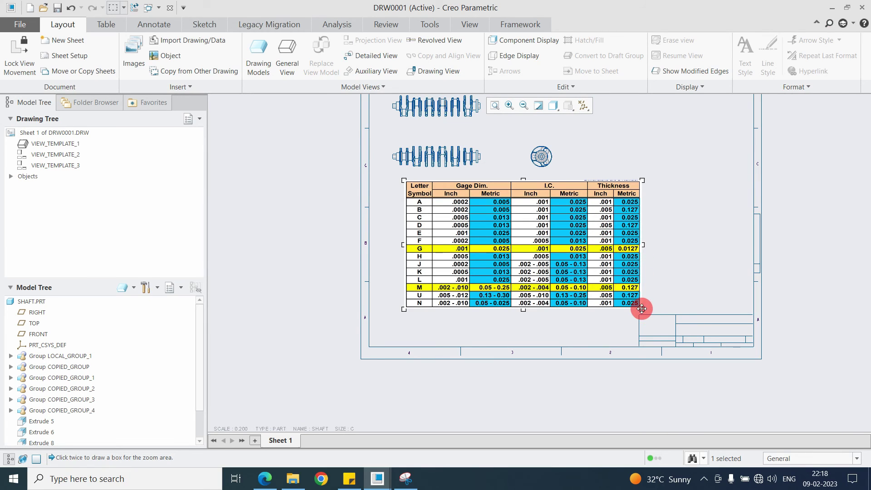
pyautogui.moveTo(642, 308)
pyautogui.mouseDown()
pyautogui.moveTo(753, 403)
pyautogui.moveTo(721, 364)
pyautogui.mouseUp()
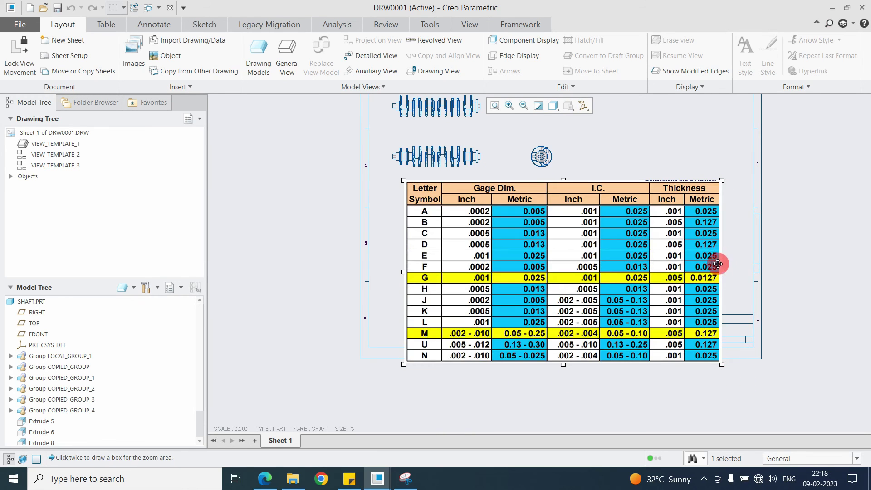
pyautogui.moveTo(721, 273); pyautogui.dragTo(551, 268)
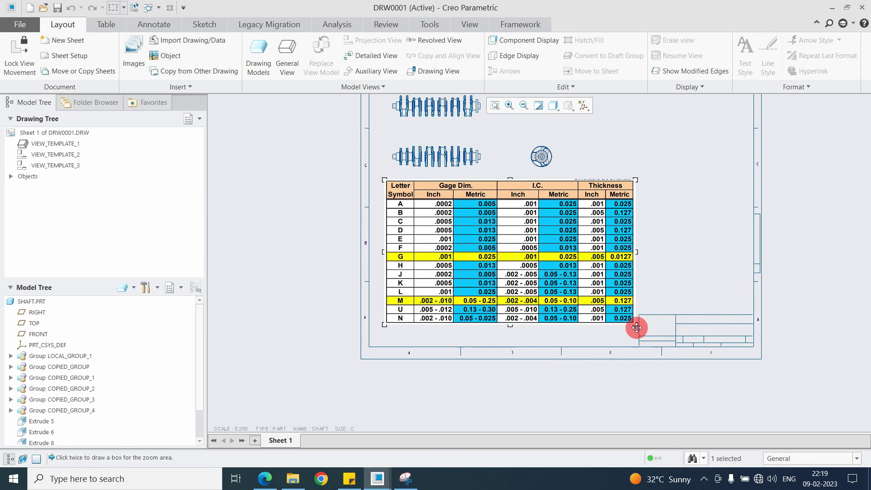
pyautogui.moveTo(634, 325); pyautogui.dragTo(608, 323)
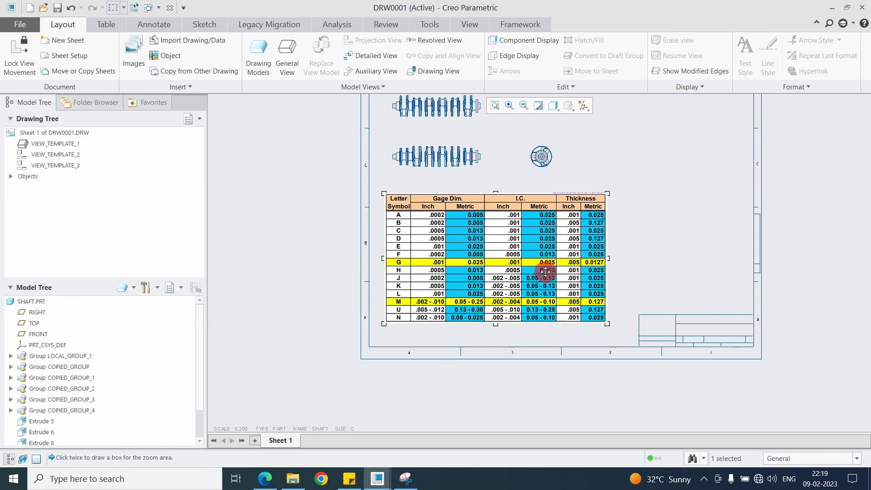
pyautogui.hotkey('ctrl', 'd')
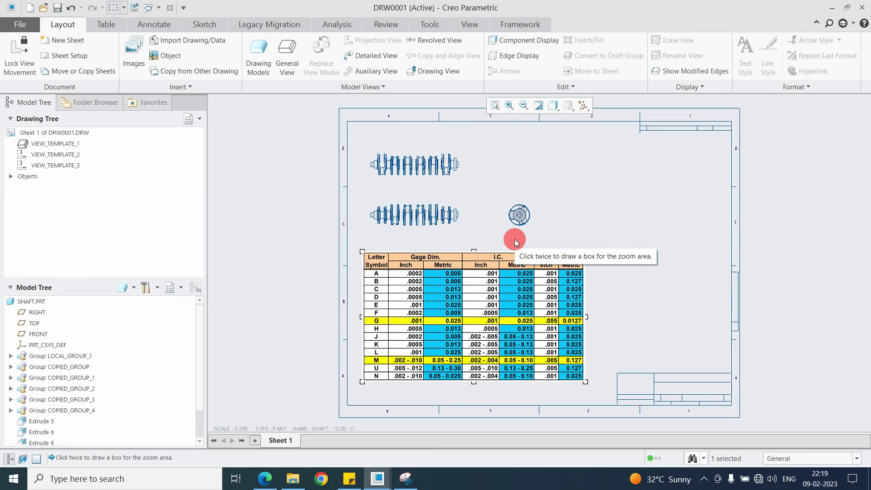